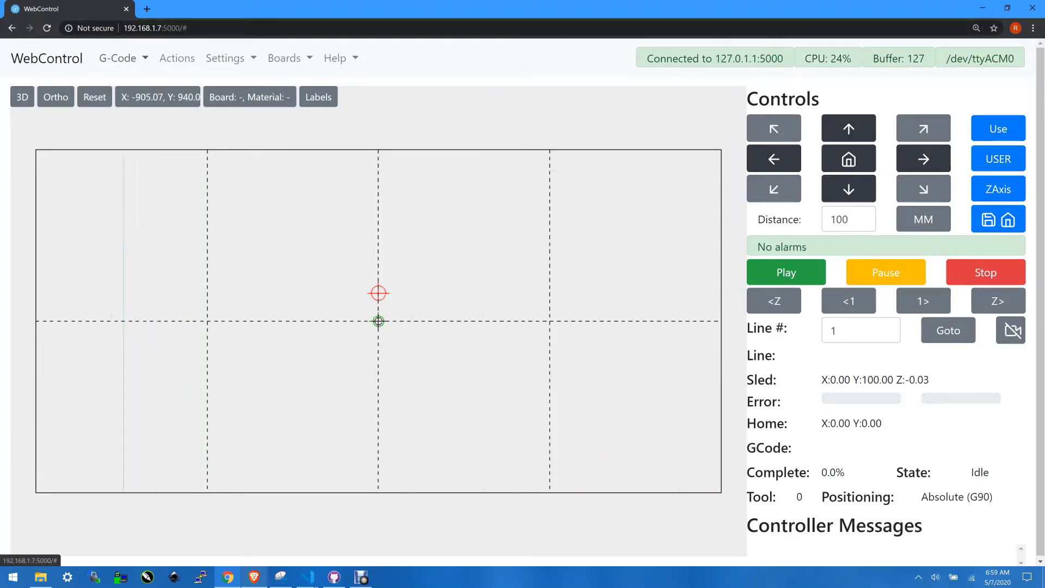
- Upload circles_1-2_8th-_0002.gcode so its two-circle toolpath shows on the workspace
{"action": "left_click", "coordinate": [123, 58]}
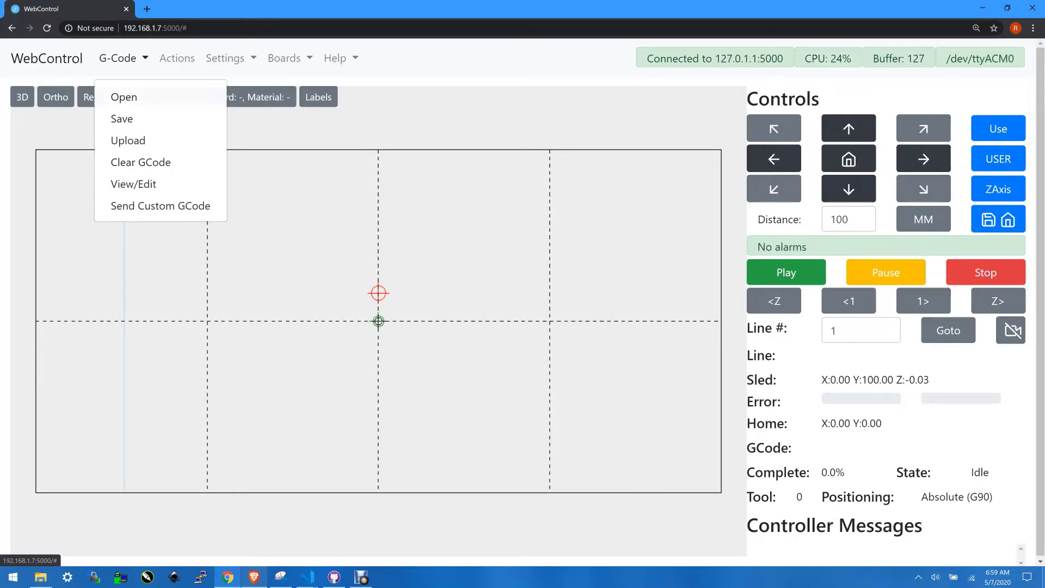
{"action": "left_click", "coordinate": [128, 140]}
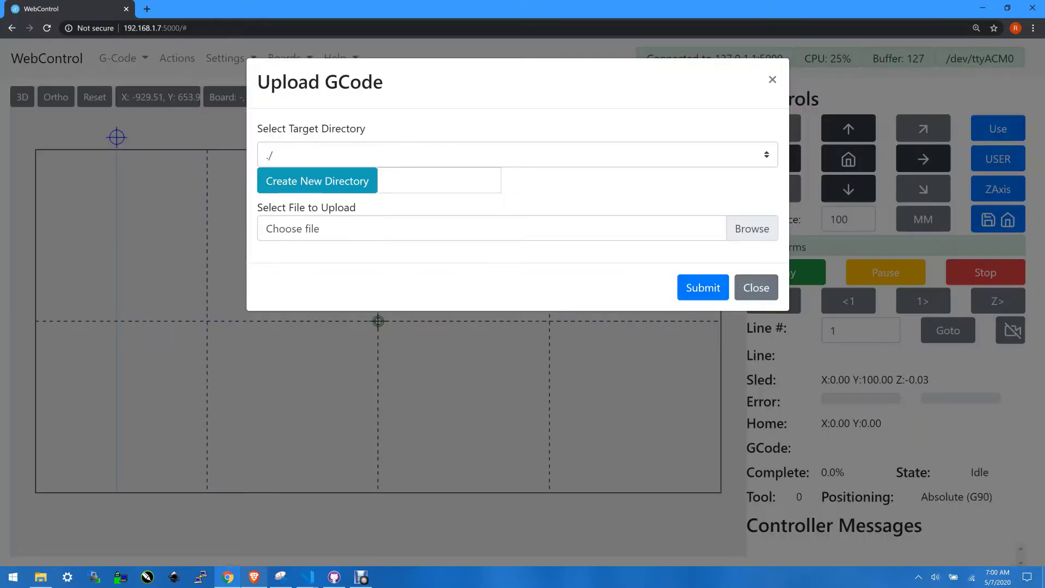
{"action": "left_click", "coordinate": [492, 229]}
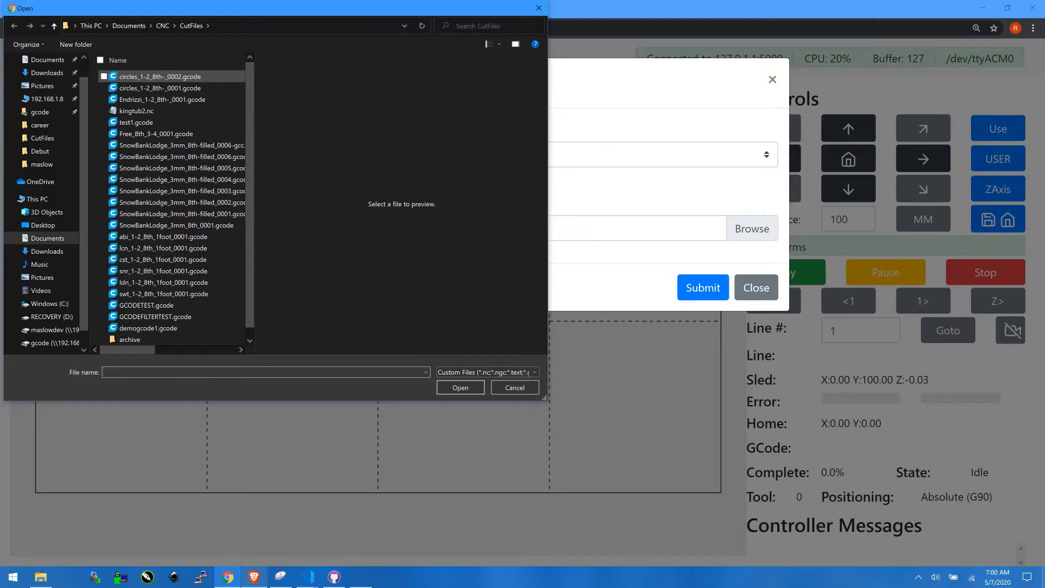
{"action": "left_click", "coordinate": [160, 76]}
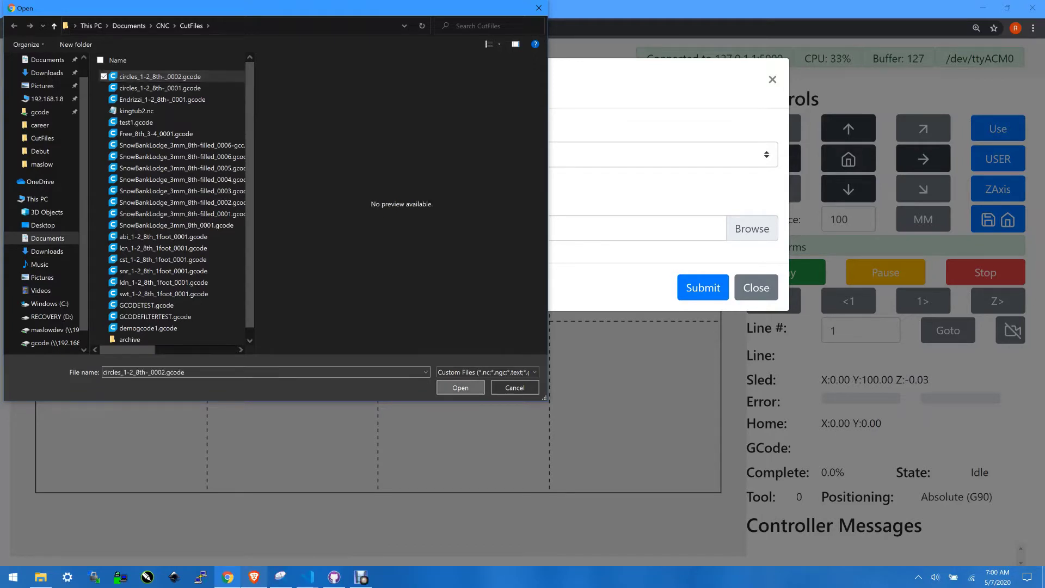
{"action": "key", "text": "Return"}
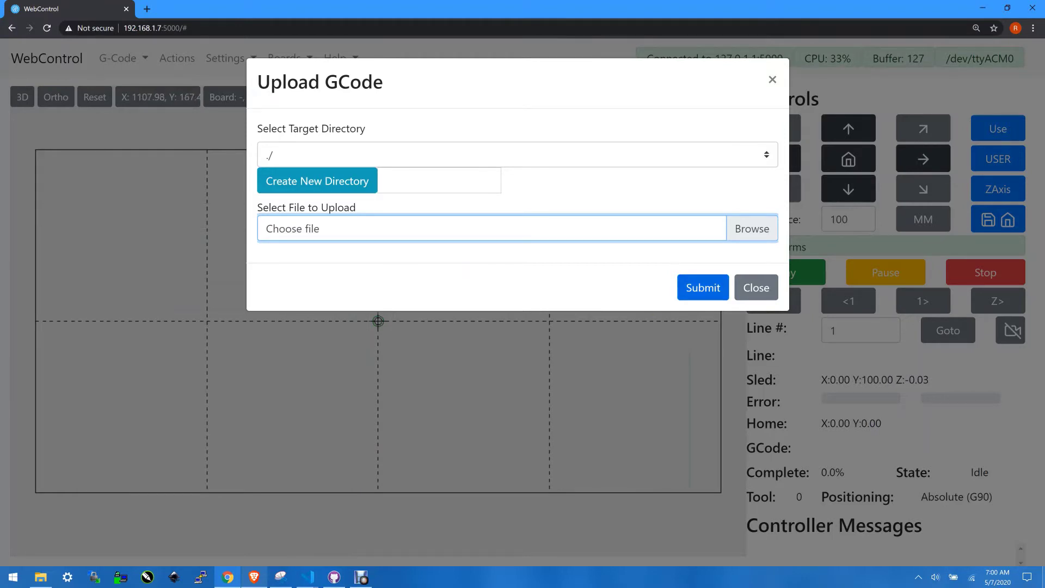
{"action": "left_click", "coordinate": [703, 288]}
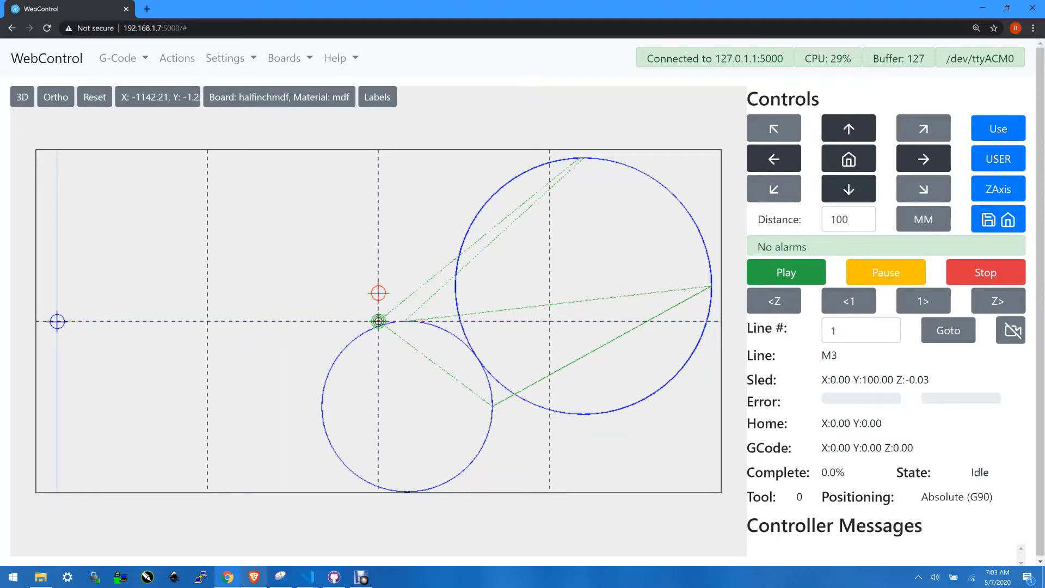
- Define home at the small circle's left edge (X -909.96, Y 3.67) and move the sled there
{"action": "left_click", "coordinate": [57, 321]}
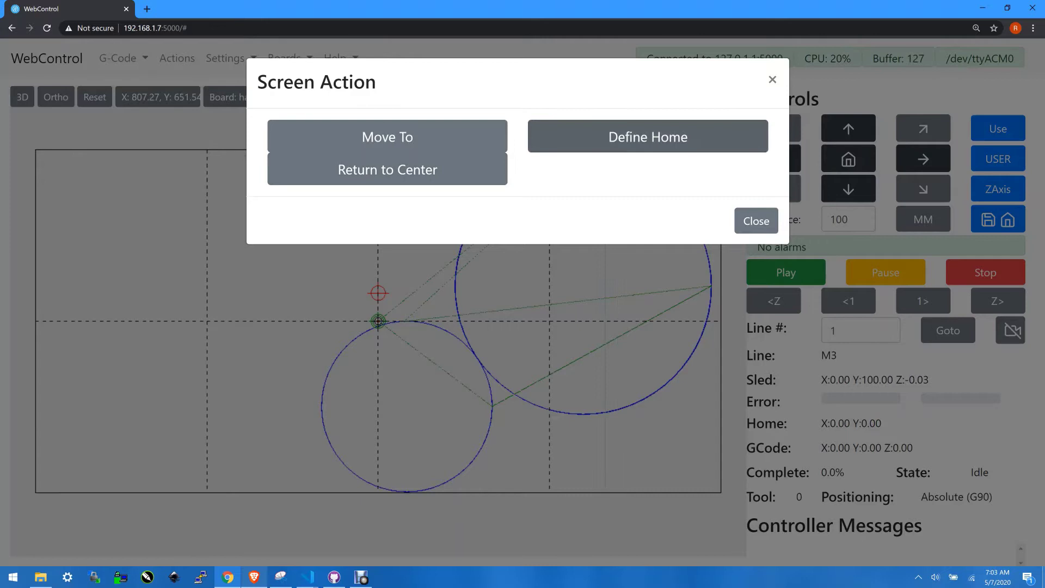
{"action": "left_click", "coordinate": [647, 137]}
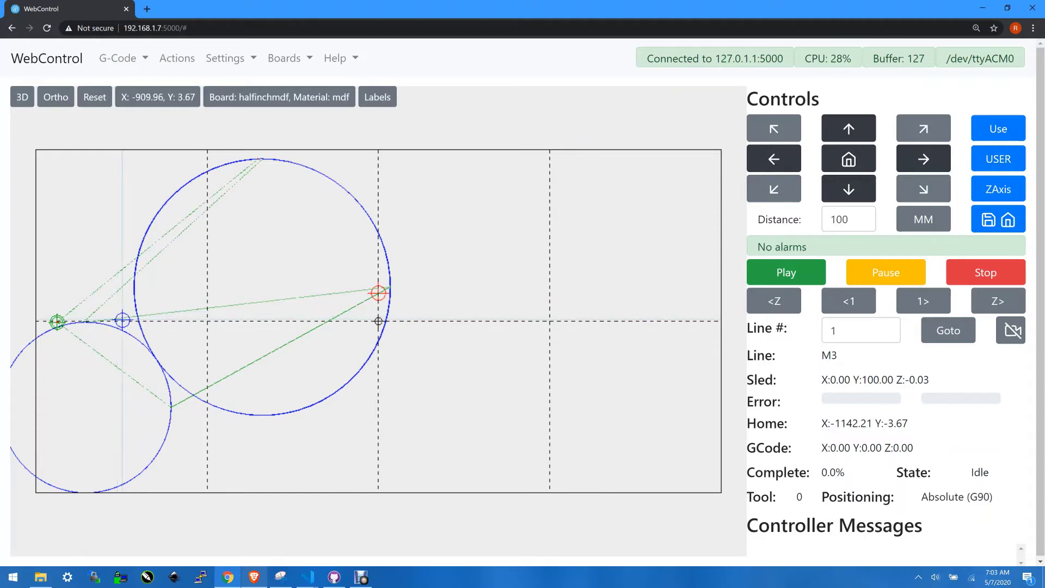
{"action": "left_click", "coordinate": [122, 320]}
{"action": "left_click", "coordinate": [588, 133]}
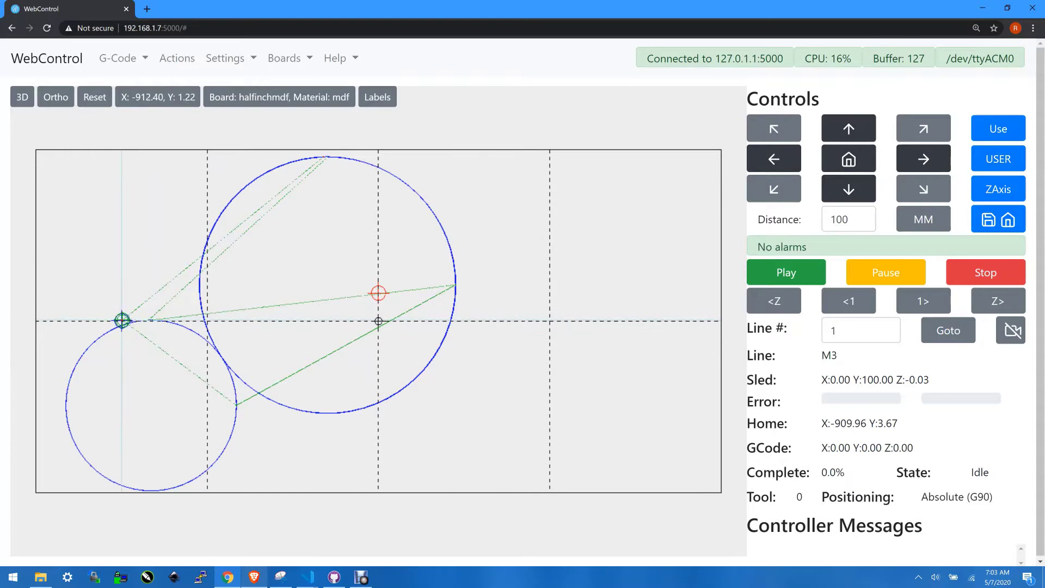
{"action": "left_click", "coordinate": [122, 321]}
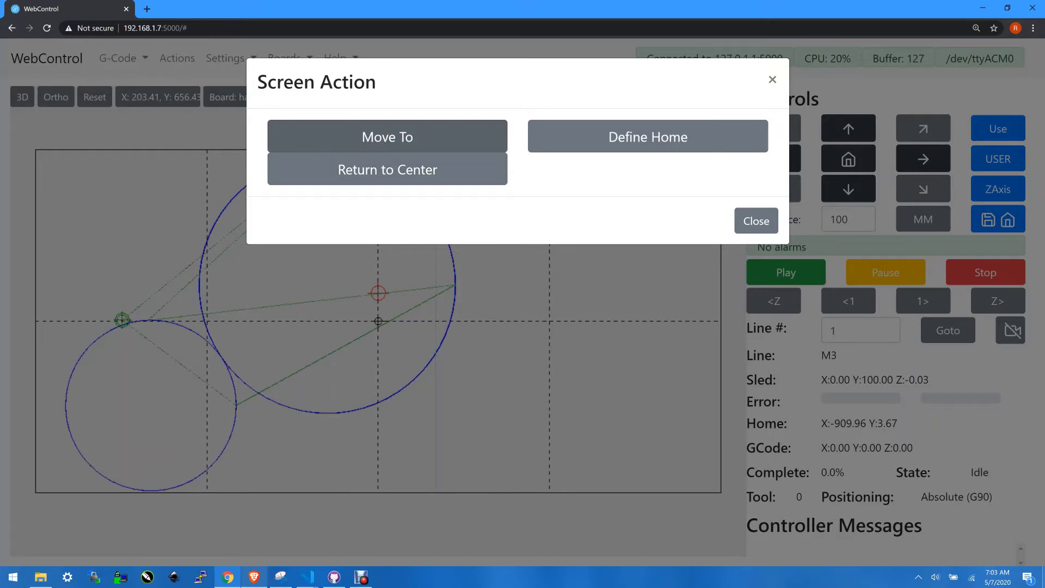
{"action": "left_click", "coordinate": [387, 137]}
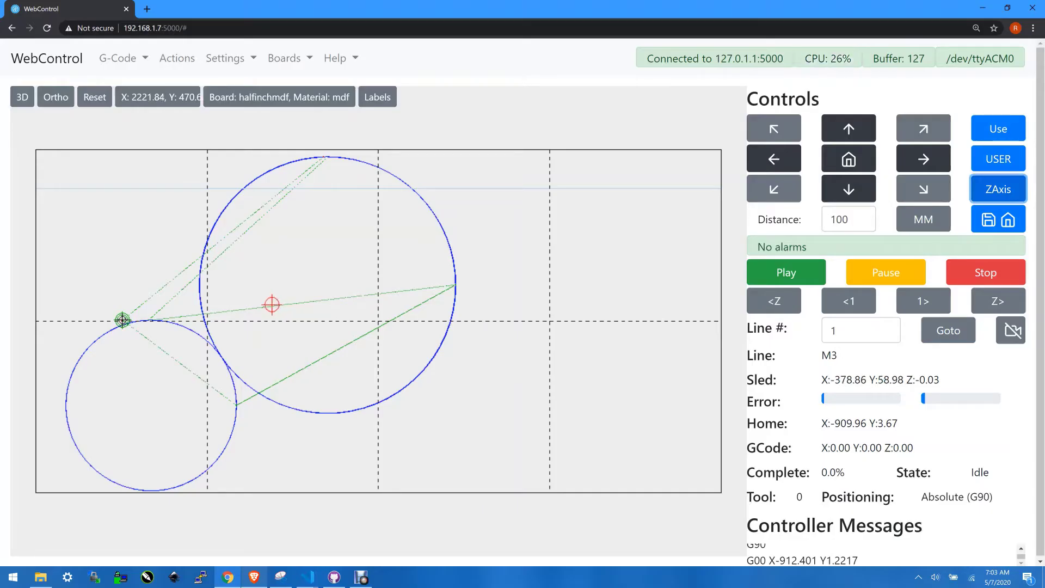
- Check the Z-axis step distance of 5 and close the Z-Axis dialog unchanged
{"action": "left_click", "coordinate": [998, 189]}
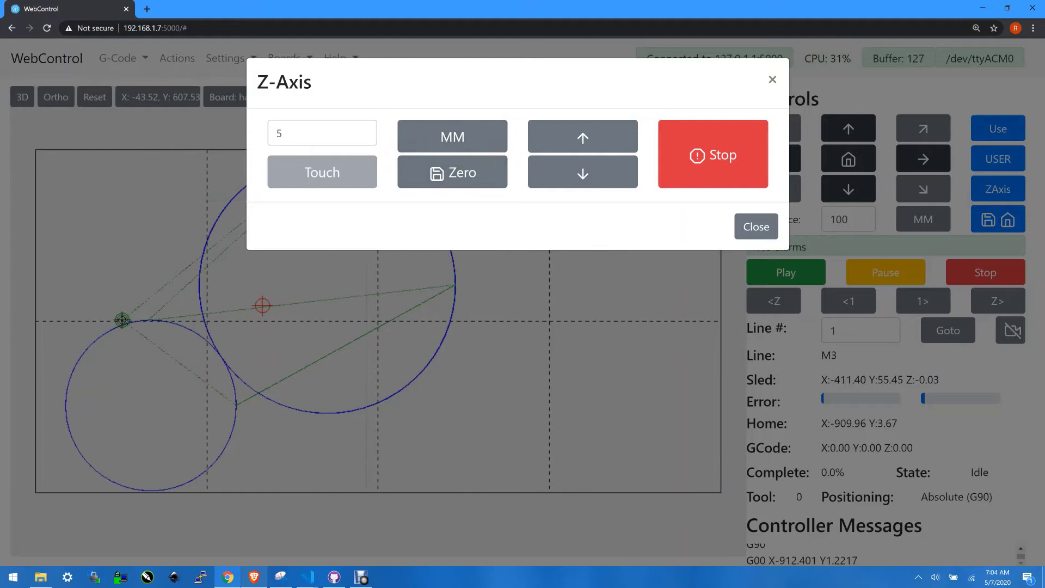
{"action": "key", "text": "ctrl+a"}
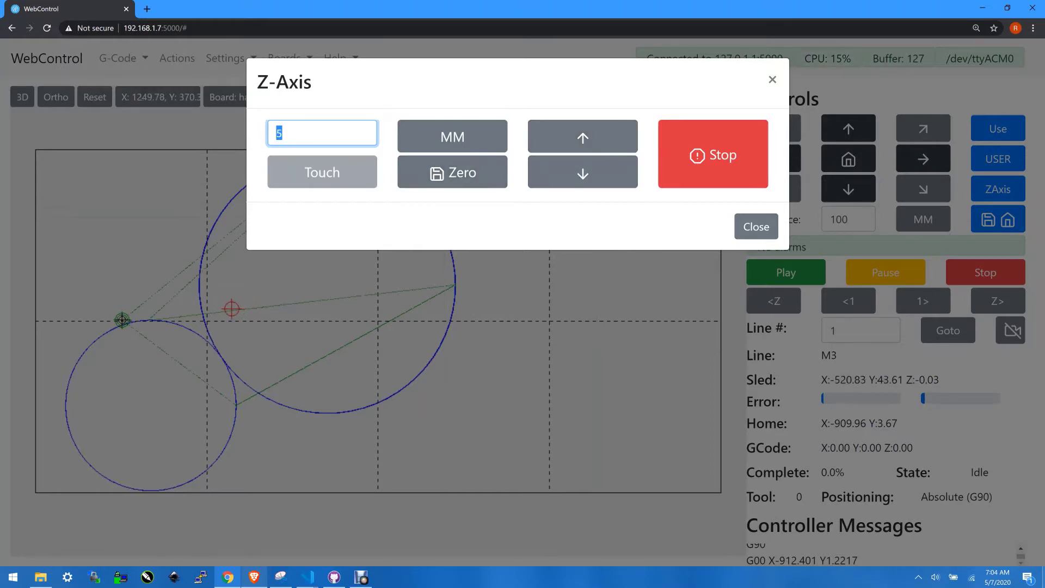
{"action": "left_click", "coordinate": [756, 226]}
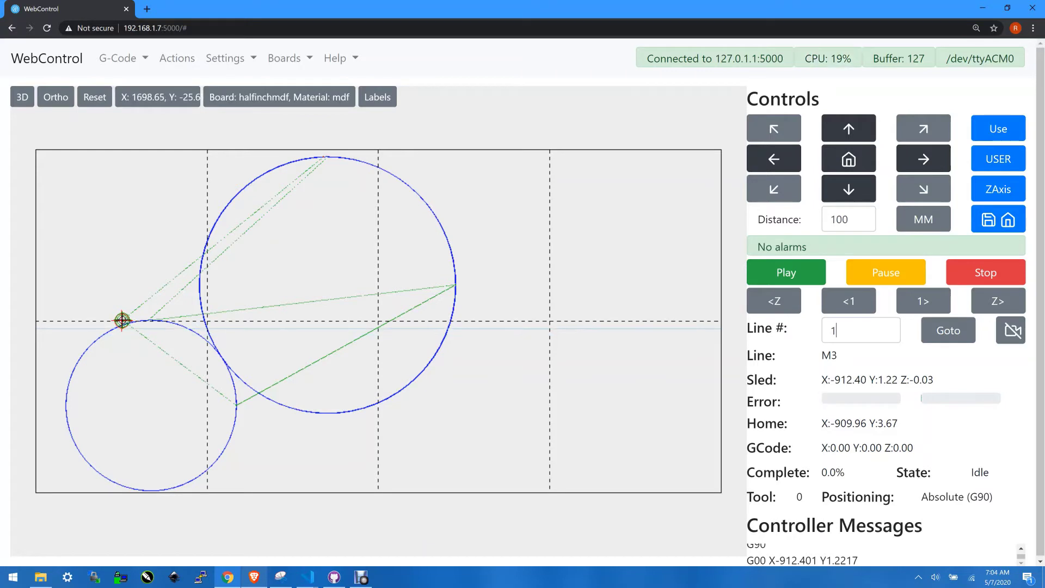
- Step the G-code preview to line 9, the G01 Z-5.000 F850.0 plunge
{"action": "double_click", "coordinate": [832, 331]}
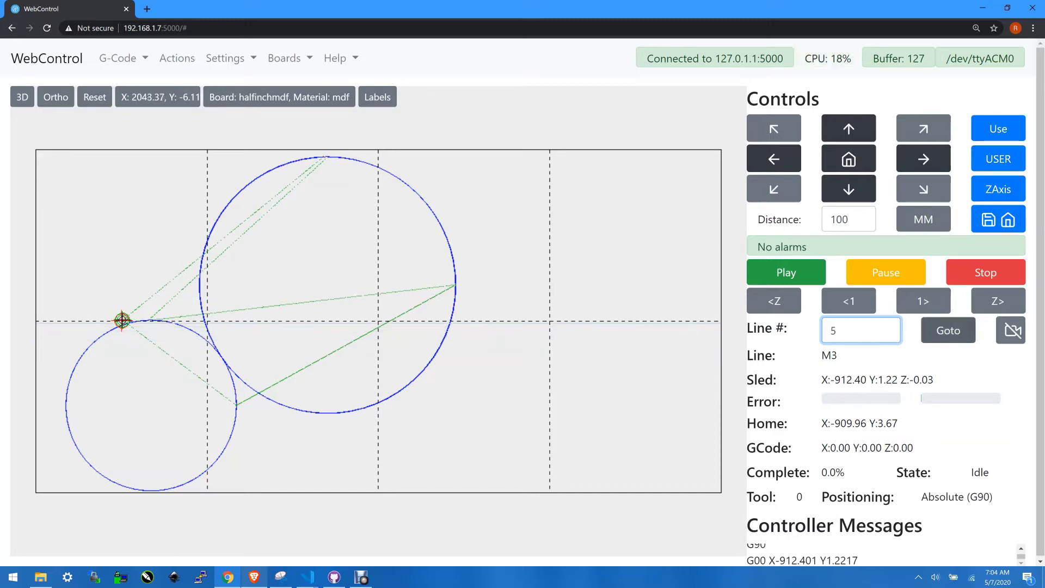
{"action": "left_click", "coordinate": [948, 331]}
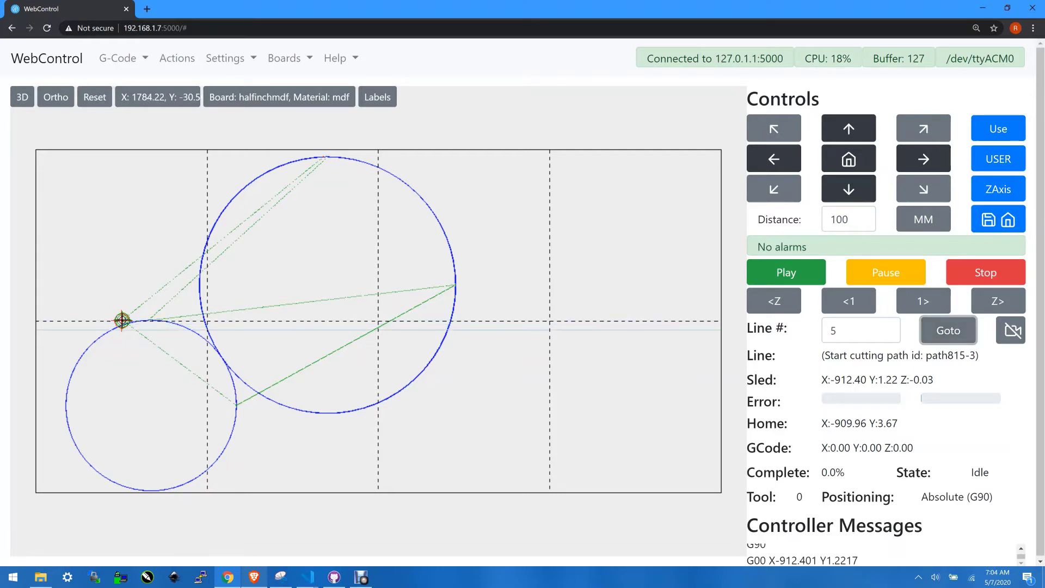
{"action": "left_click", "coordinate": [923, 301]}
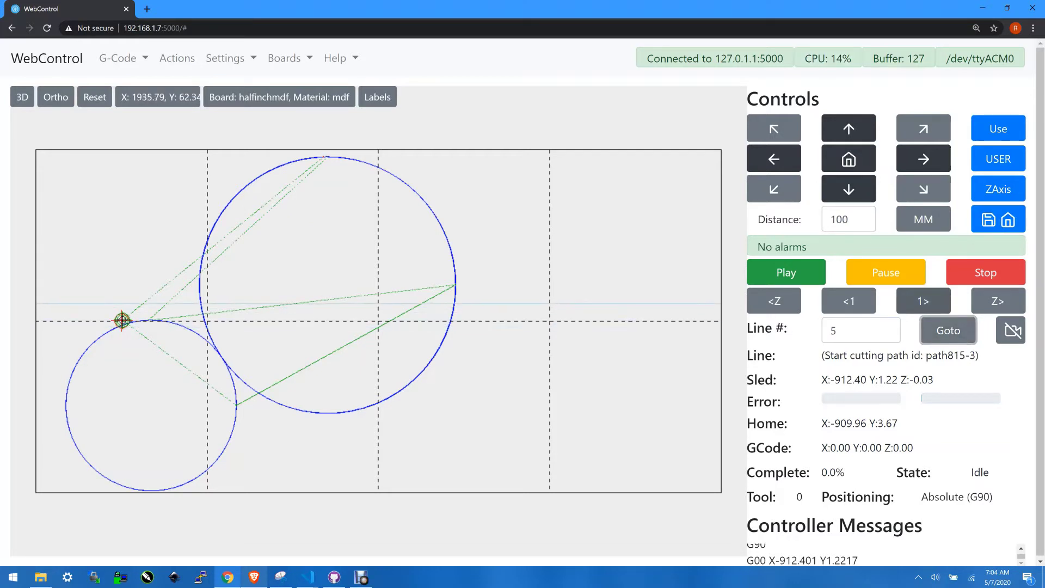
{"action": "key", "text": "Return"}
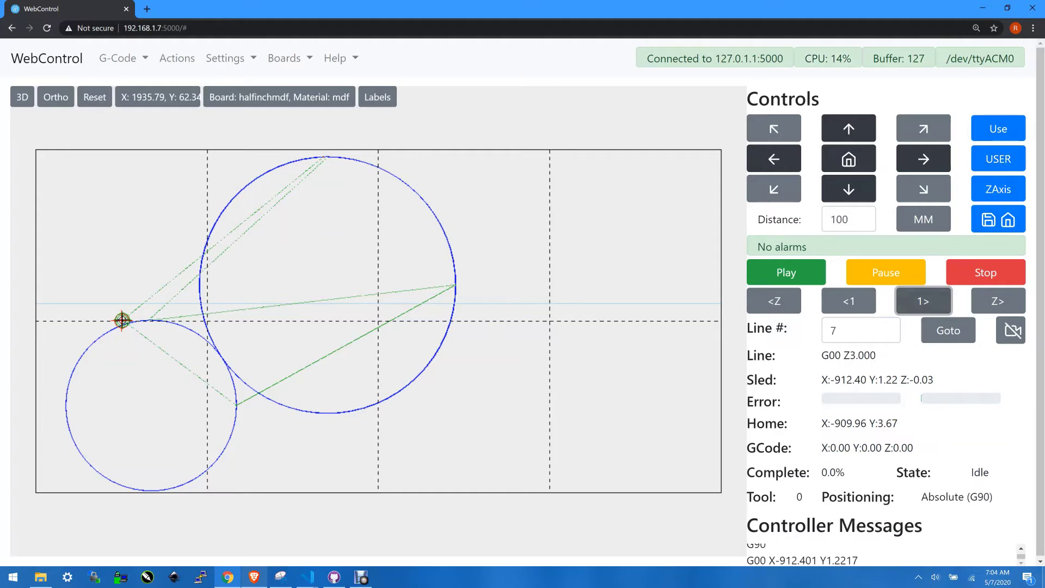
{"action": "key", "text": "Return"}
{"action": "key", "text": "Return"}
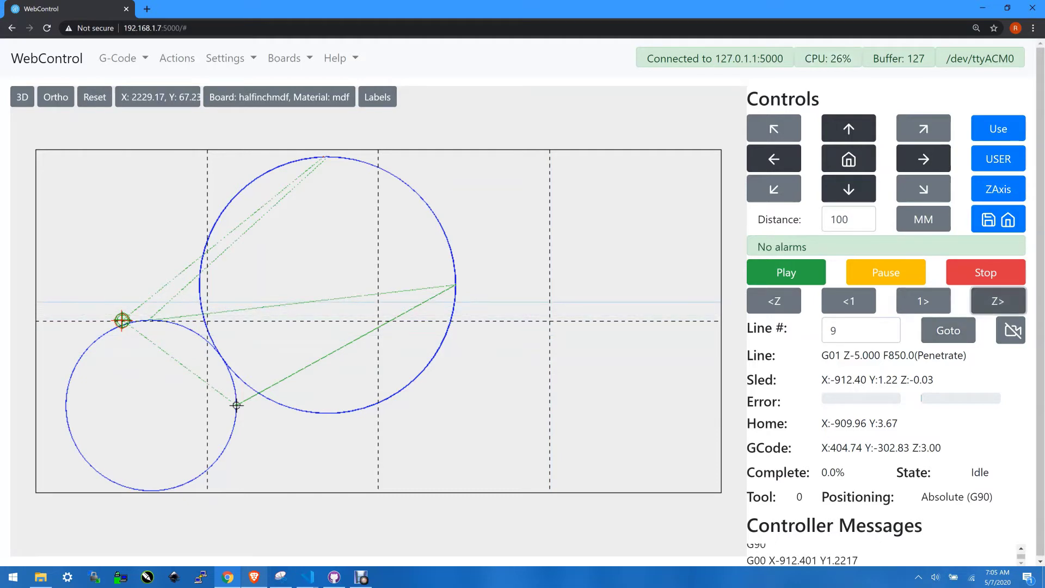
{"action": "left_click", "coordinate": [998, 301]}
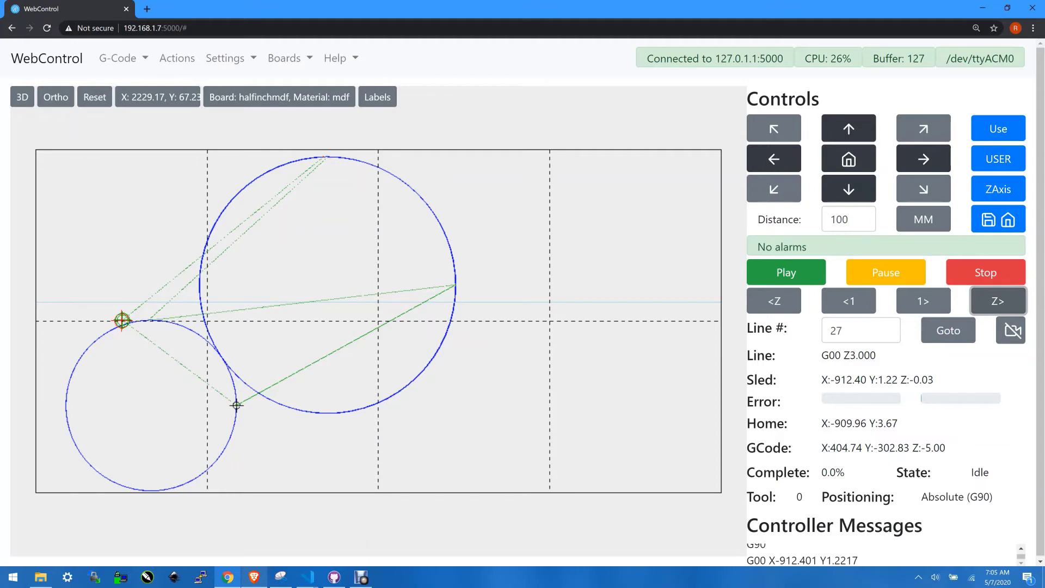
{"action": "left_click", "coordinate": [998, 301]}
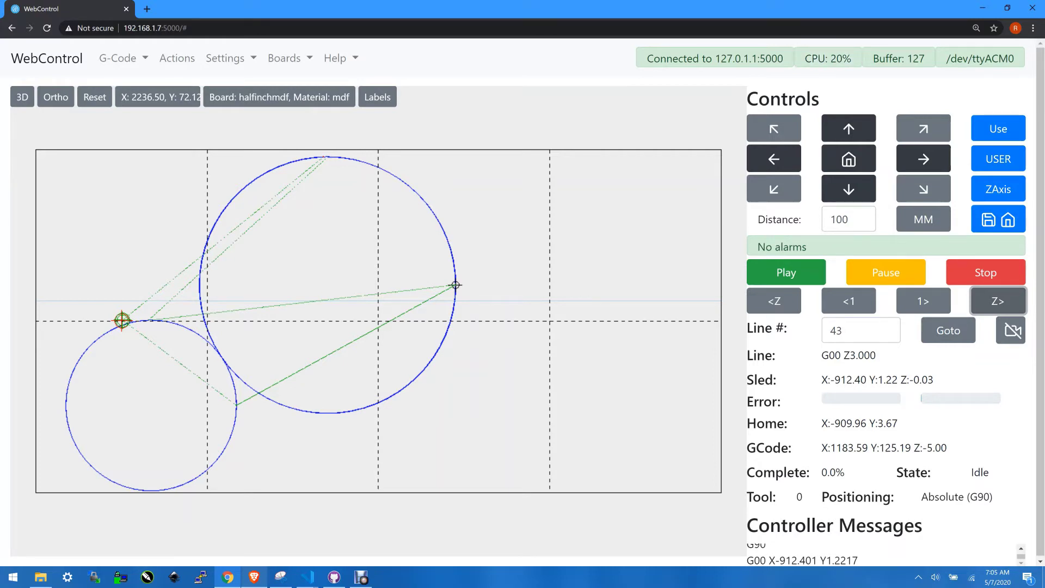
{"action": "key", "text": "Return"}
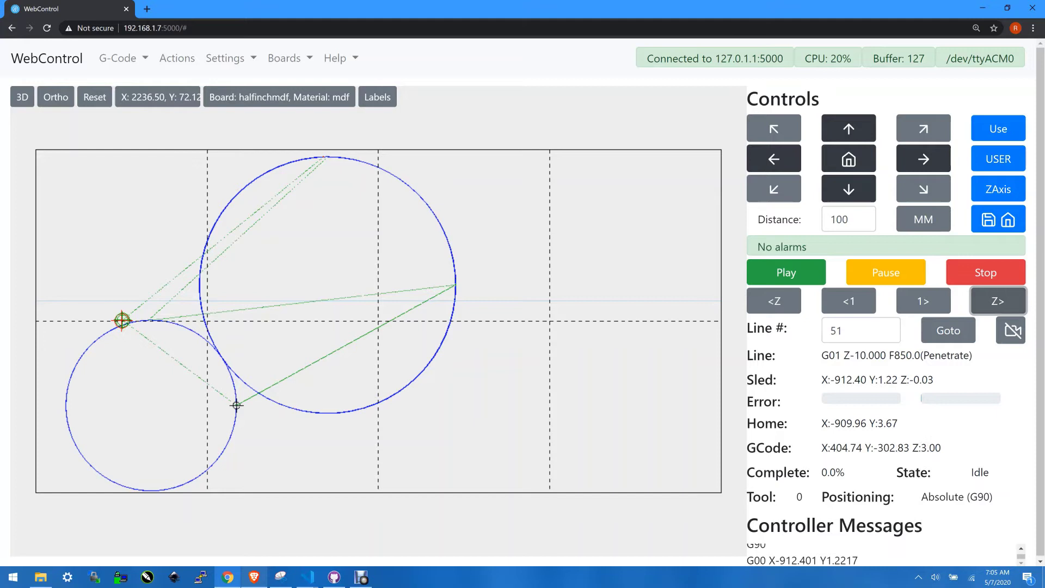
{"action": "key", "text": "Return"}
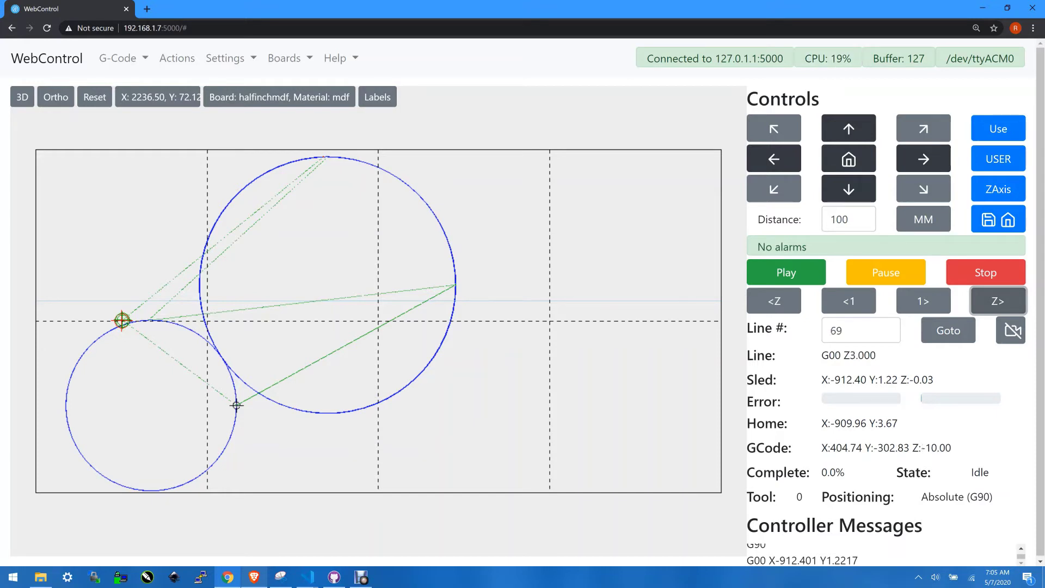
{"action": "key", "text": "shift+Tab"}
{"action": "key", "text": "shift+Tab"}
{"action": "key", "text": "shift+Tab"}
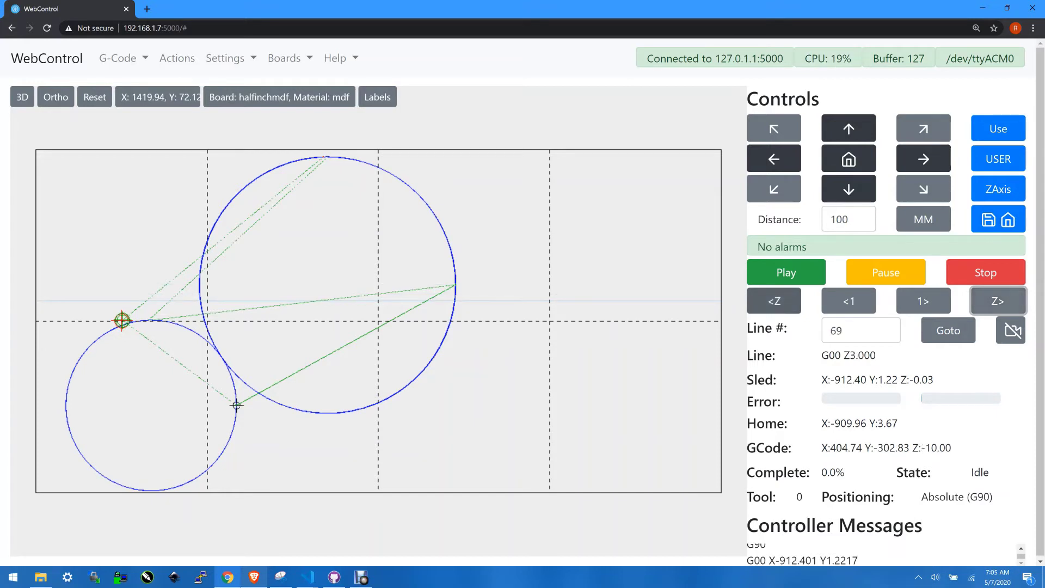
{"action": "key", "text": "Return"}
{"action": "key", "text": "Return"}
{"action": "key", "text": "Return"}
{"action": "key", "text": "Return"}
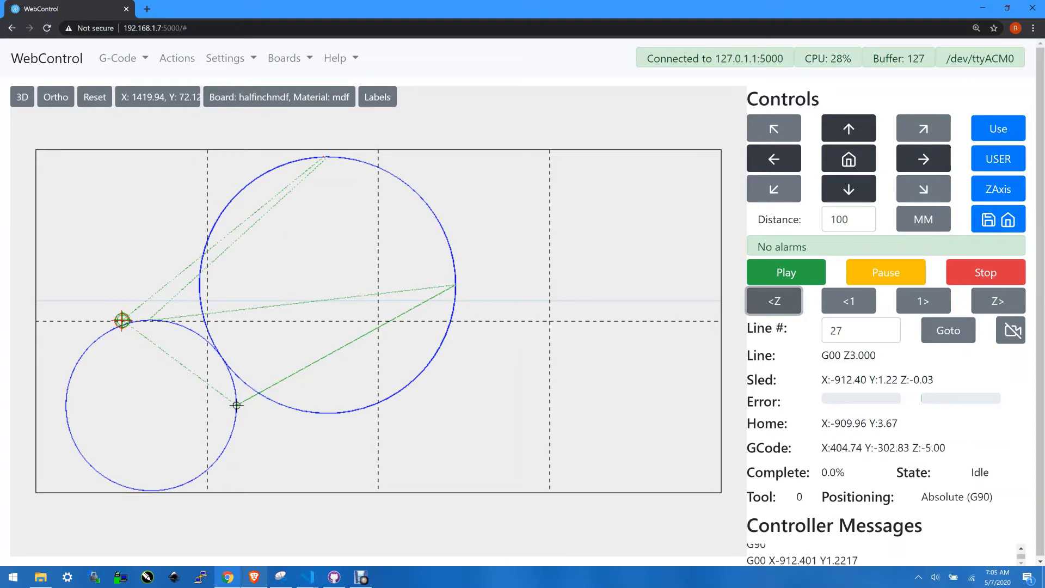
{"action": "key", "text": "Return"}
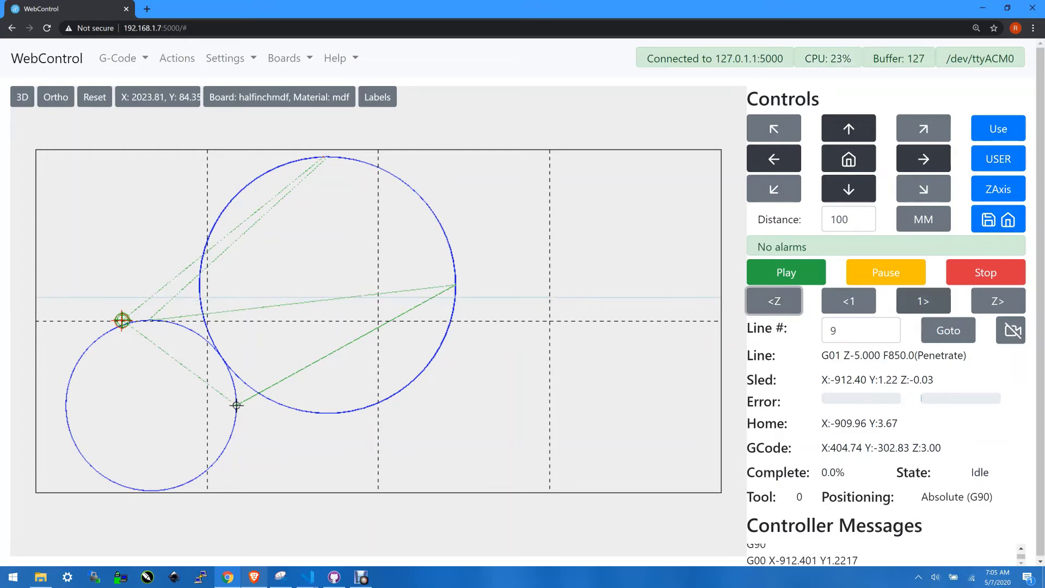
- Advance the preview six lines, from line 9 to 15, around the small circle's bottom
{"action": "left_click", "coordinate": [923, 301]}
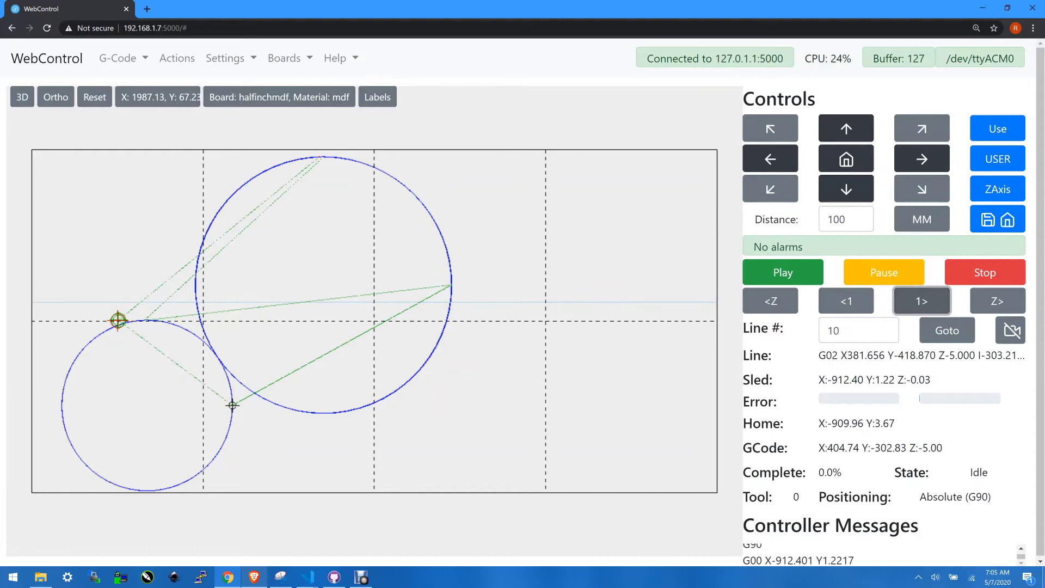
{"action": "left_click", "coordinate": [923, 301]}
{"action": "left_click", "coordinate": [923, 301]}
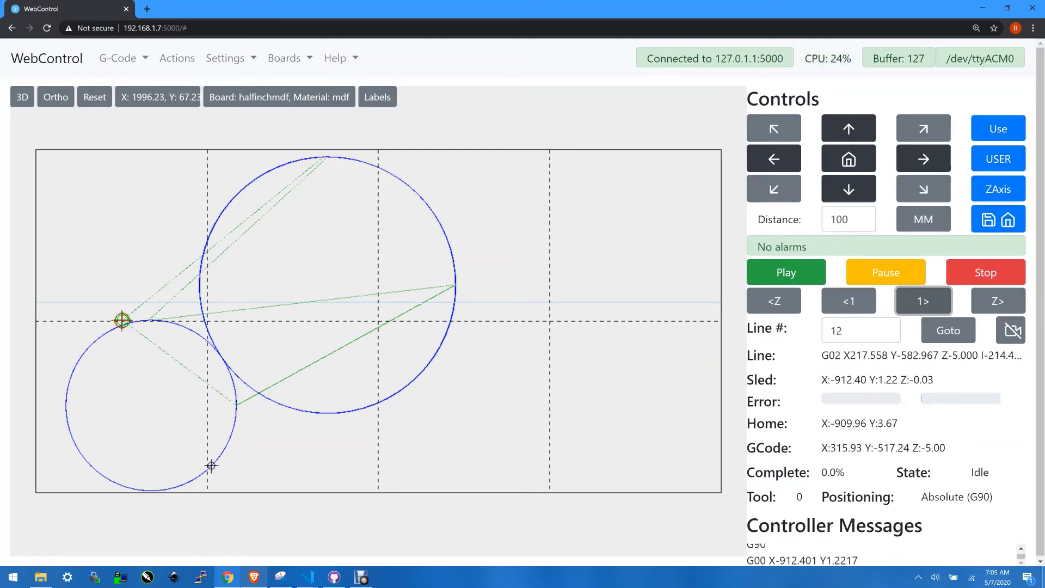
{"action": "left_click", "coordinate": [923, 301]}
{"action": "left_click", "coordinate": [924, 301]}
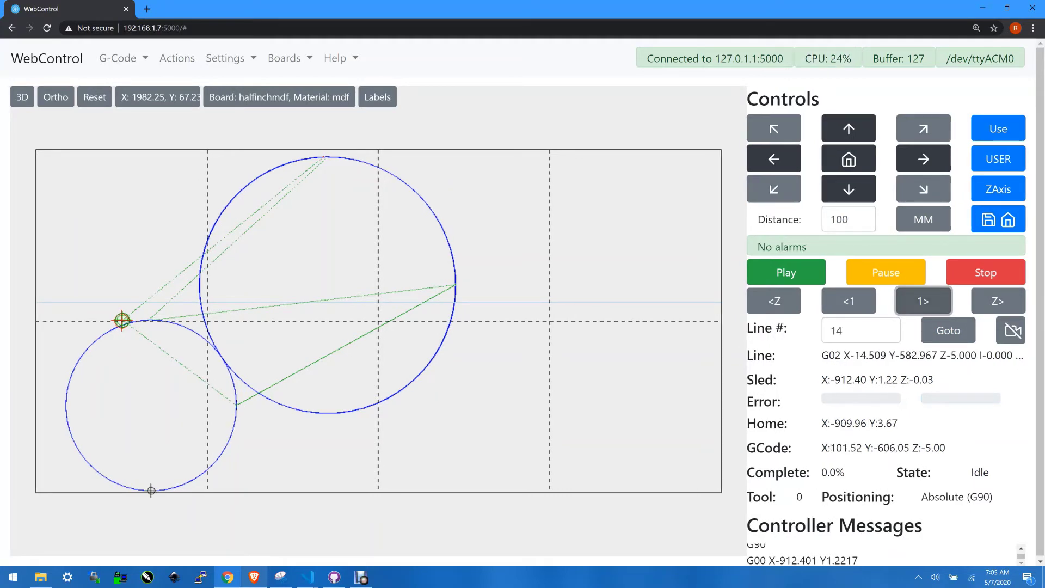
{"action": "left_click", "coordinate": [923, 301]}
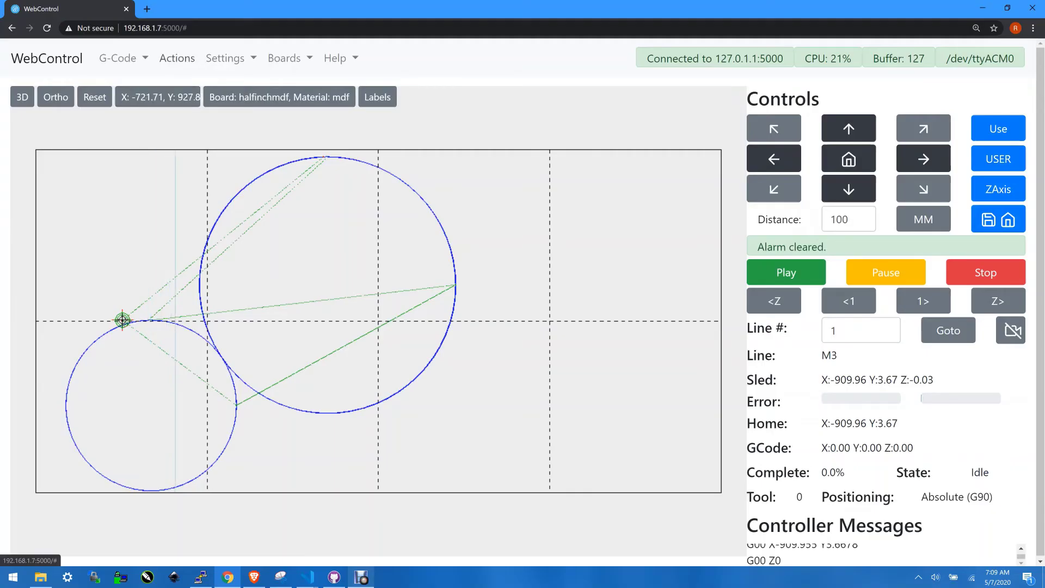
- Run Reset Home to Center from Actions, putting home at X -463.18, Y 1.83
{"action": "left_click", "coordinate": [178, 57]}
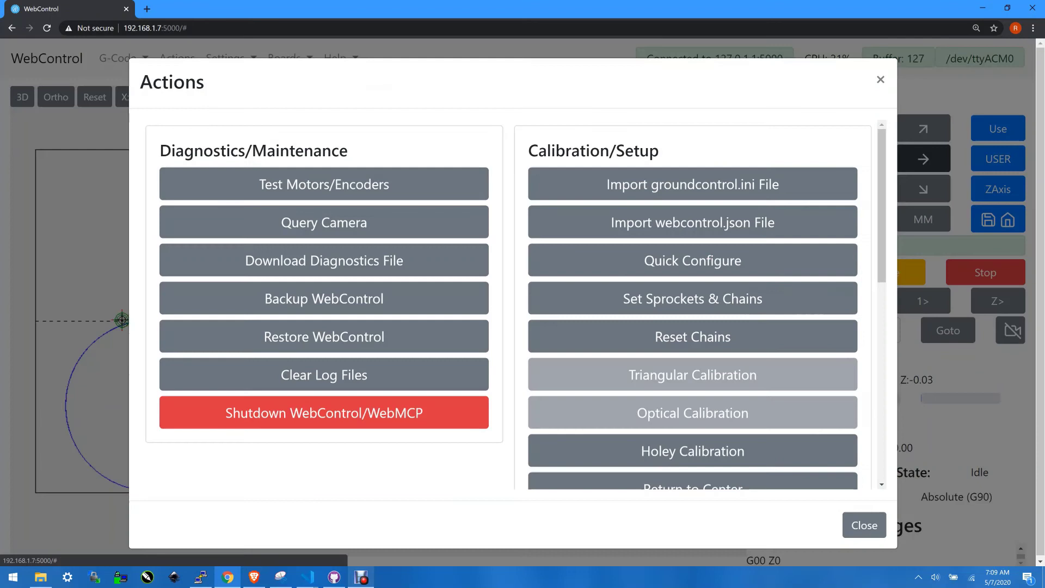
{"action": "scroll", "coordinate": [692, 309], "scroll_direction": "down", "scroll_amount": 4}
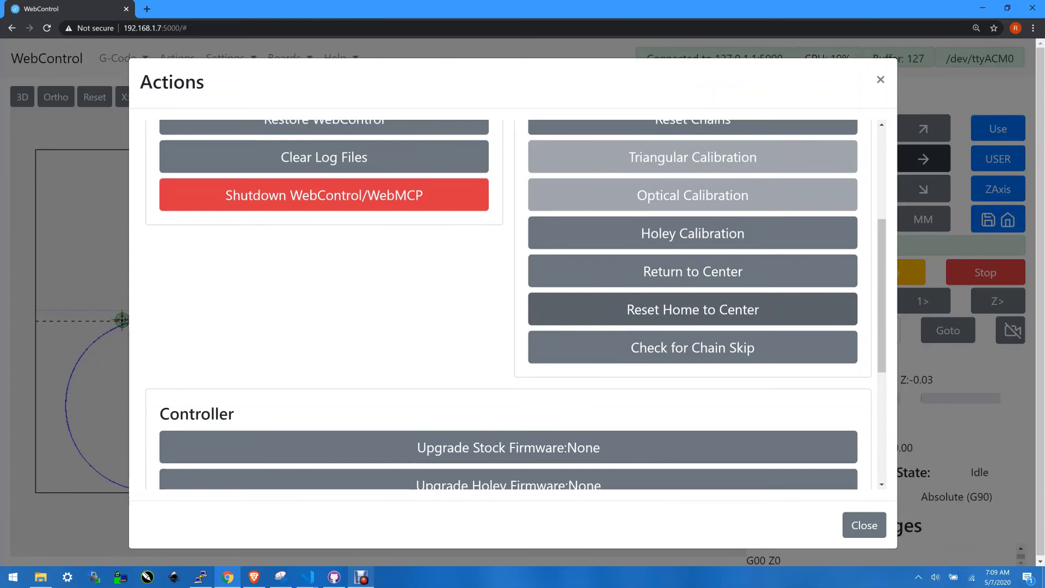
{"action": "left_click", "coordinate": [693, 309]}
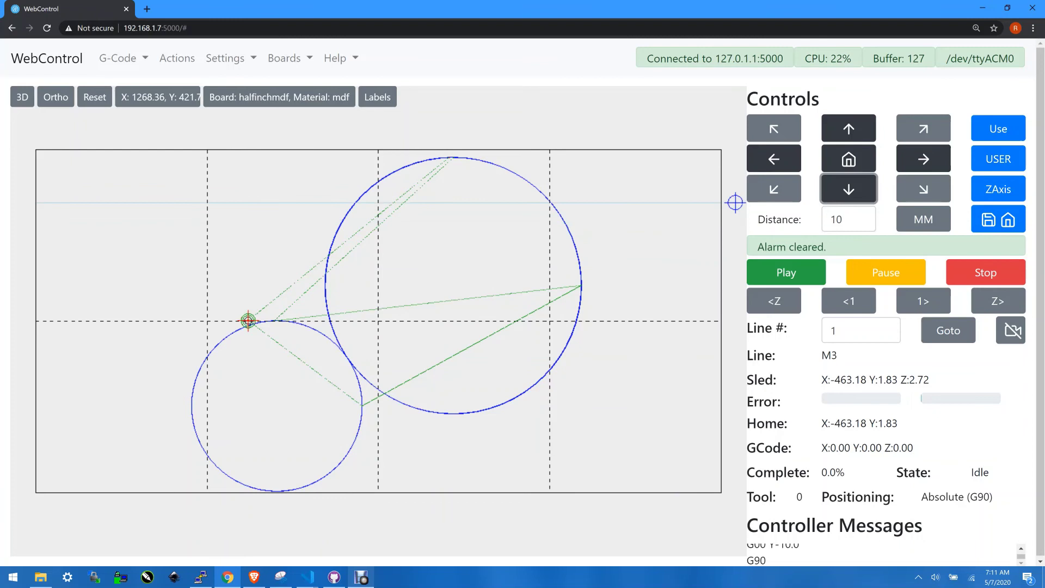
- Jog the sled up by a 10 mm jog distance
{"action": "double_click", "coordinate": [848, 219]}
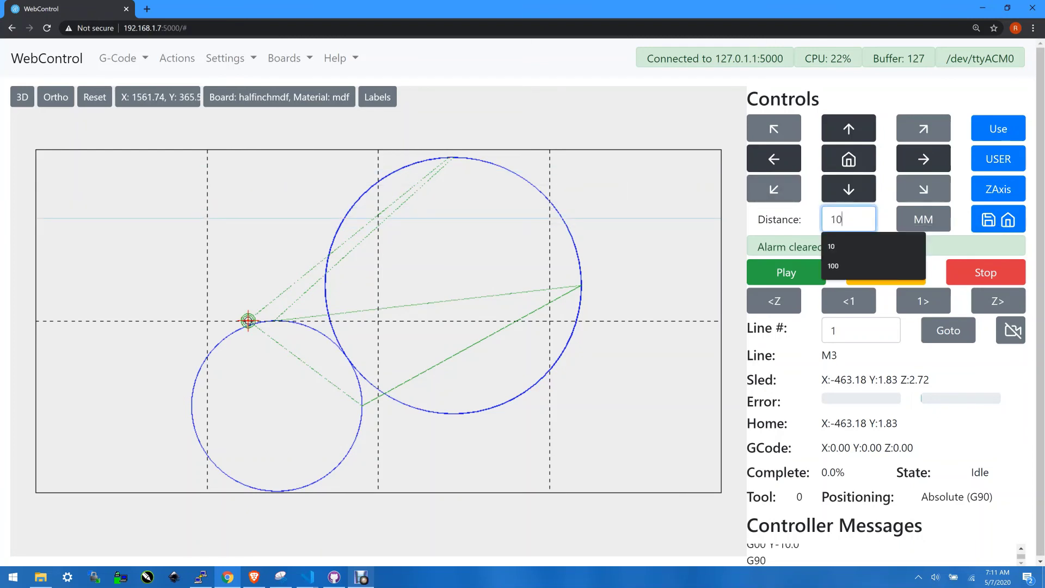
{"action": "left_click", "coordinate": [848, 128]}
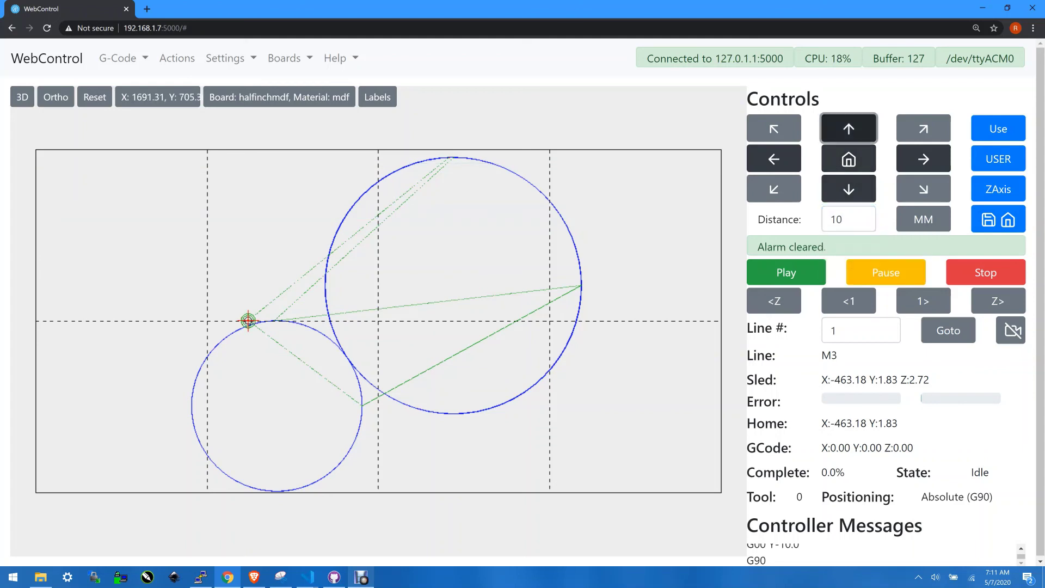